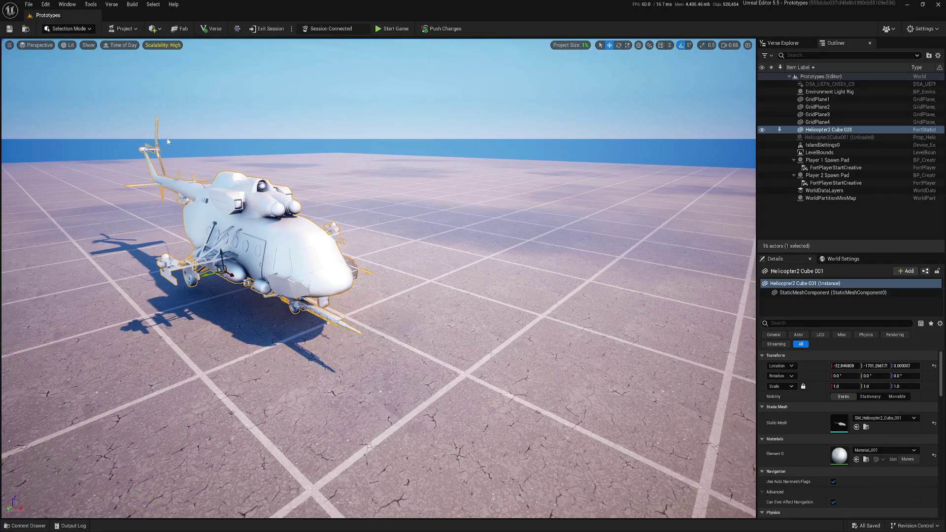
- Launch a project memory calculation from the Project menu and confirm the upload
key(Escape)
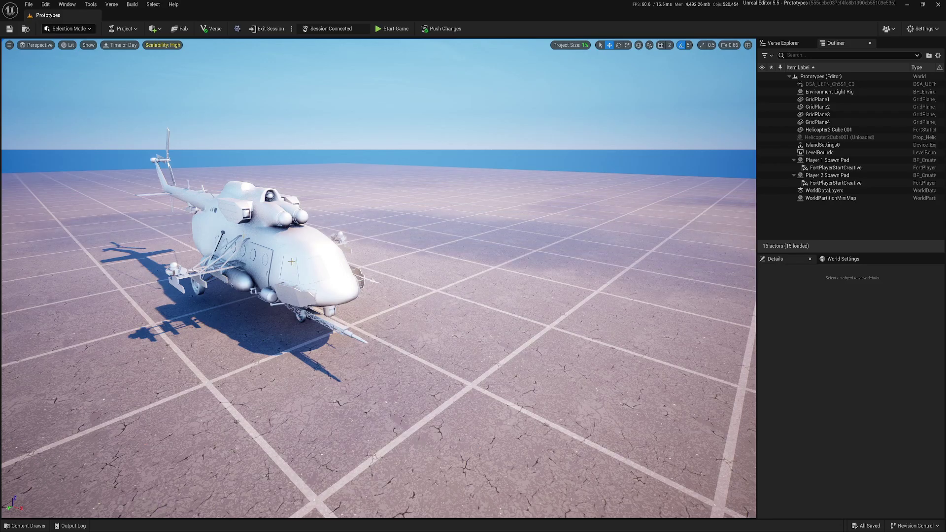
right_drag(379, 276, 355, 276)
key(e)
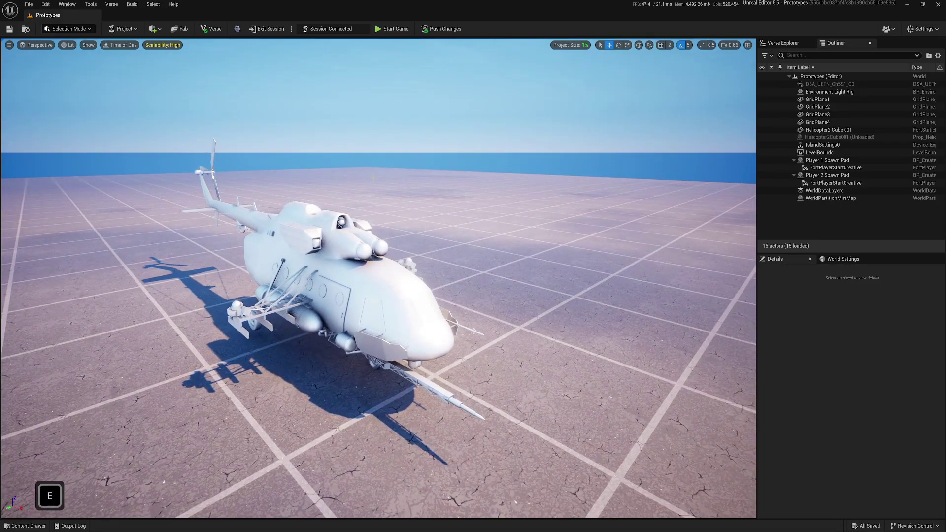
click(122, 29)
click(148, 125)
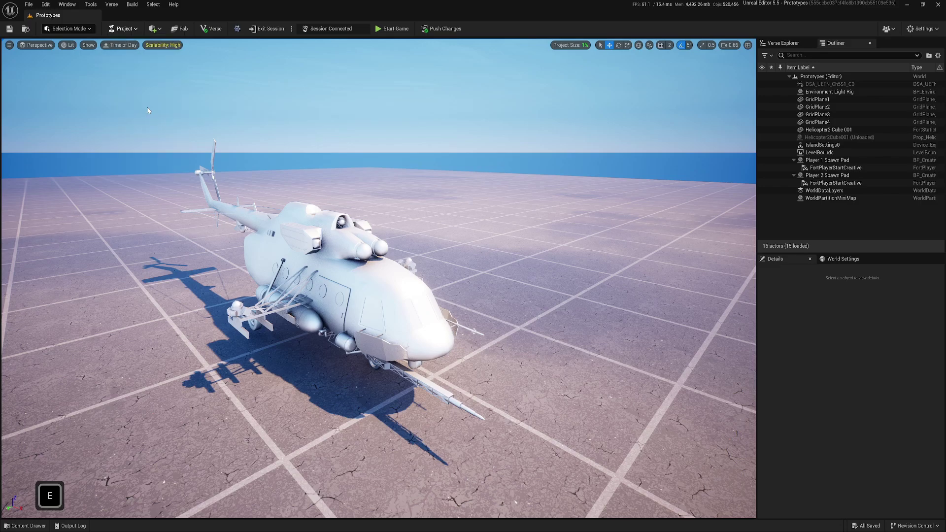
click(484, 285)
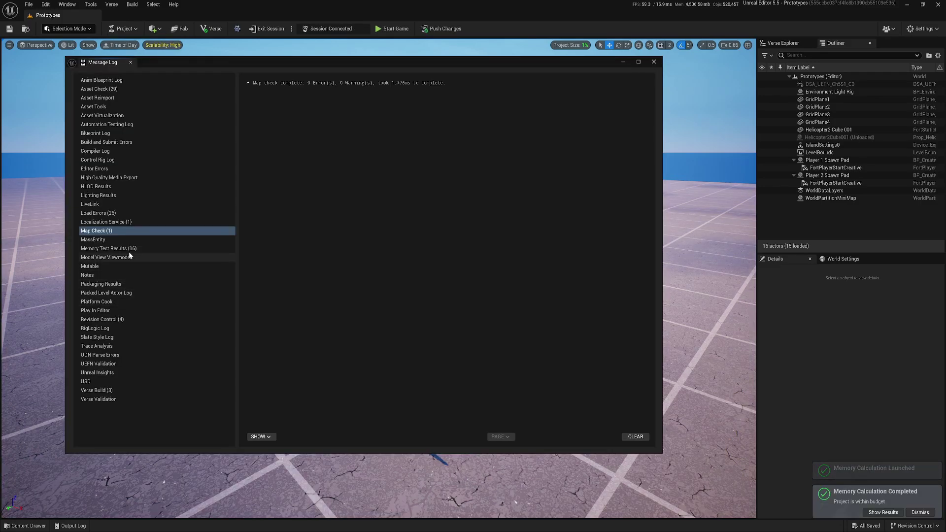
- Review the memory test results, with Helicopter2 Cube 001 heaviest at 3,381 / 100,000, then clear and close the log
click(129, 249)
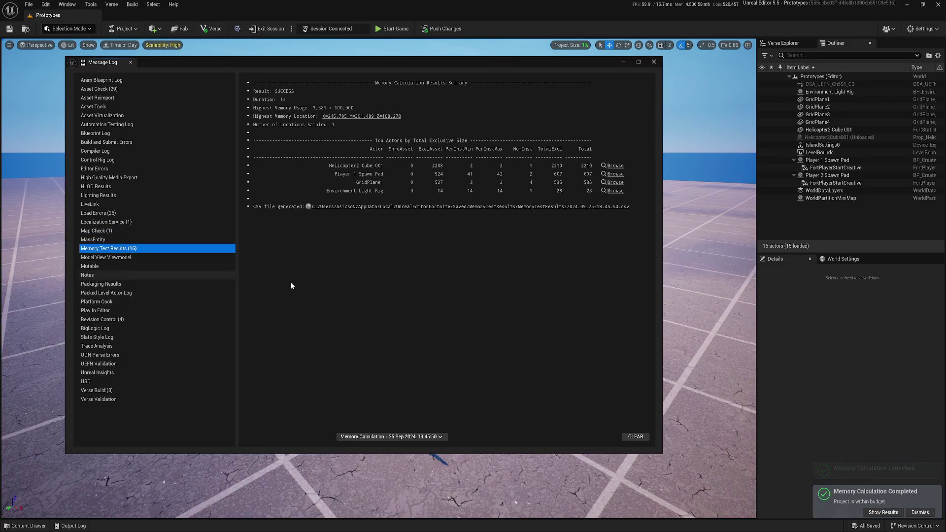
click(359, 167)
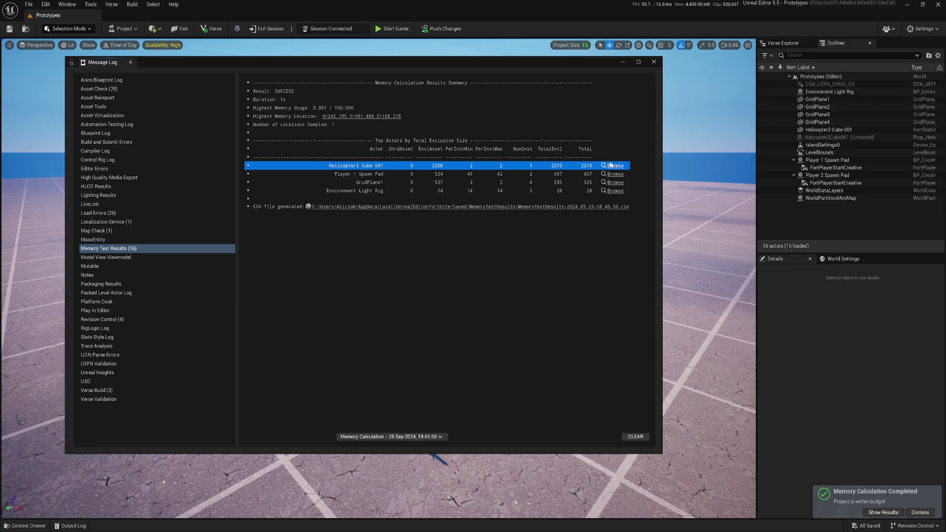
click(636, 436)
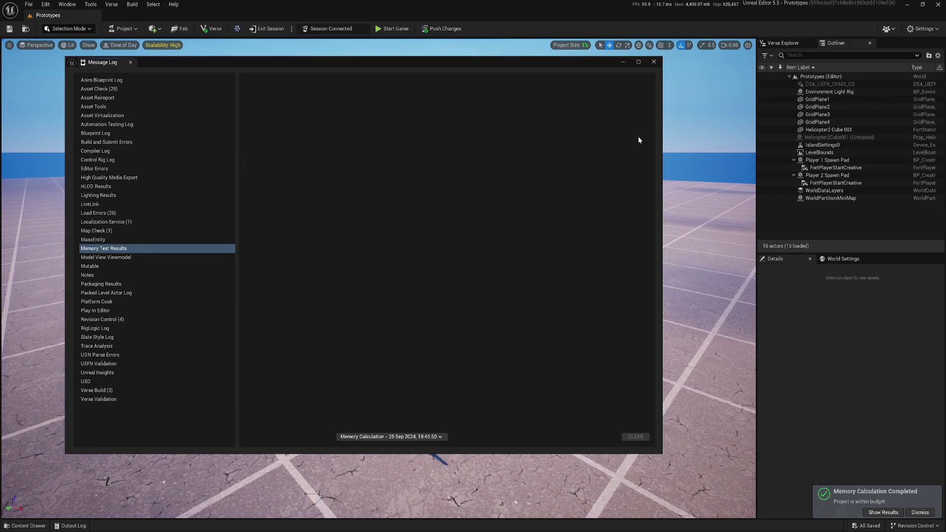
click(654, 62)
- Convert the helicopter actor to a Stone prop via Scripted Actor Actions > Convert To Prop
click(925, 513)
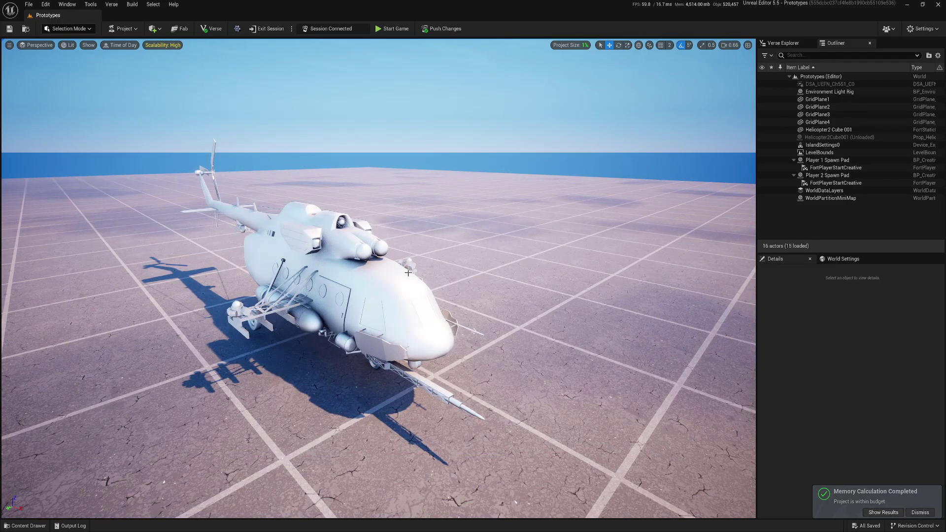
key(d)
key(w)
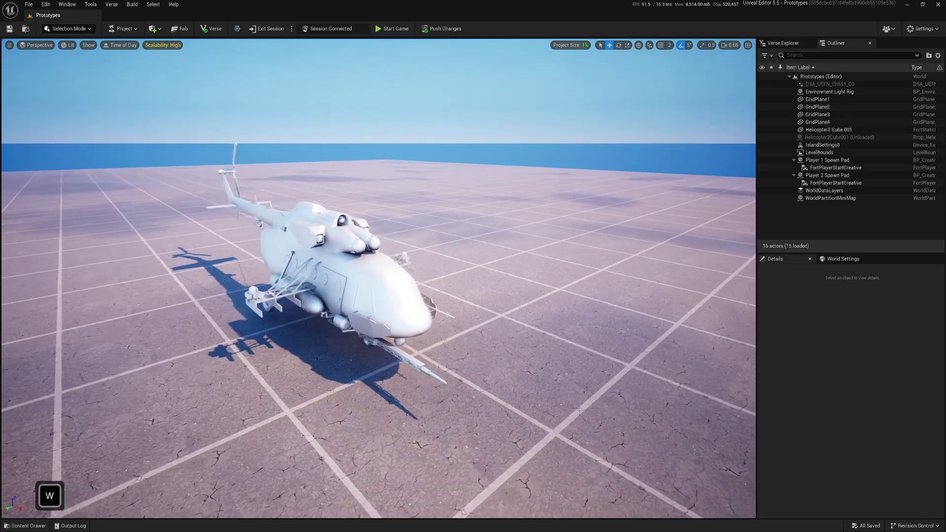
click(340, 271)
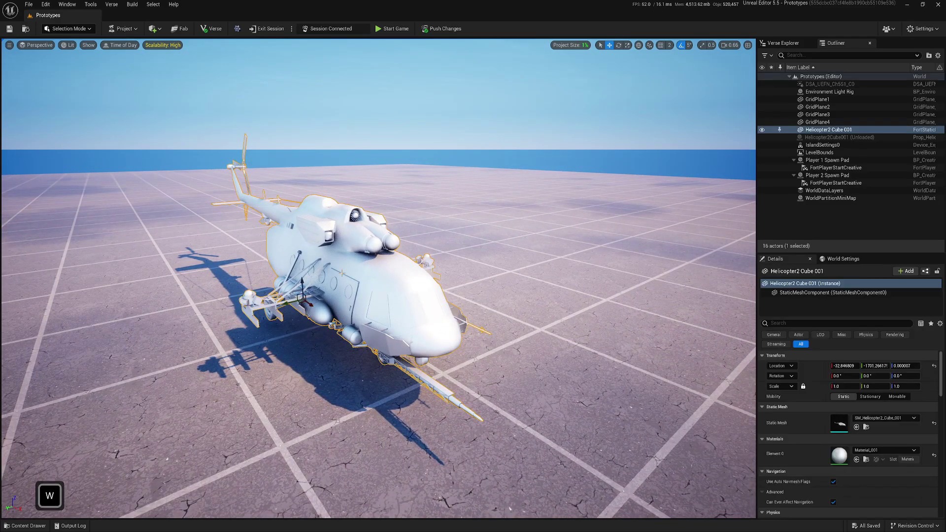
right_click(341, 270)
mouse_move(385, 467)
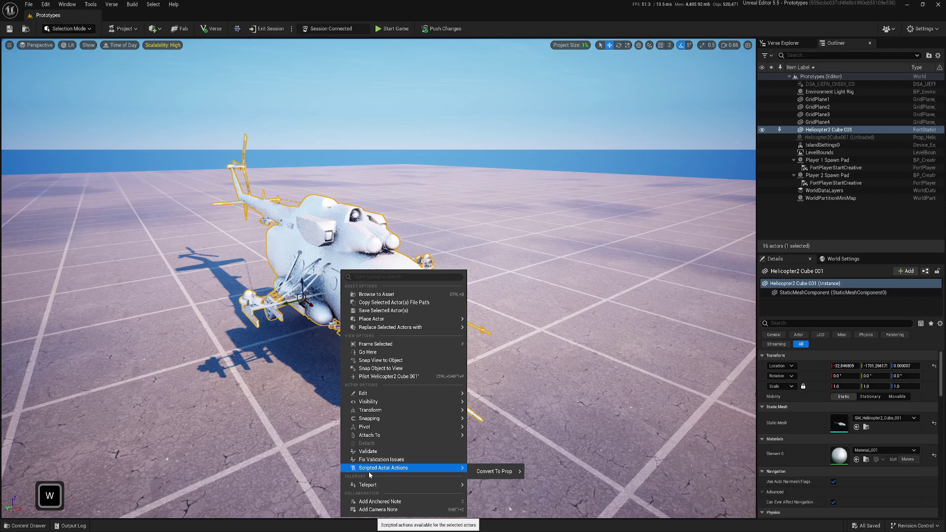
mouse_move(505, 476)
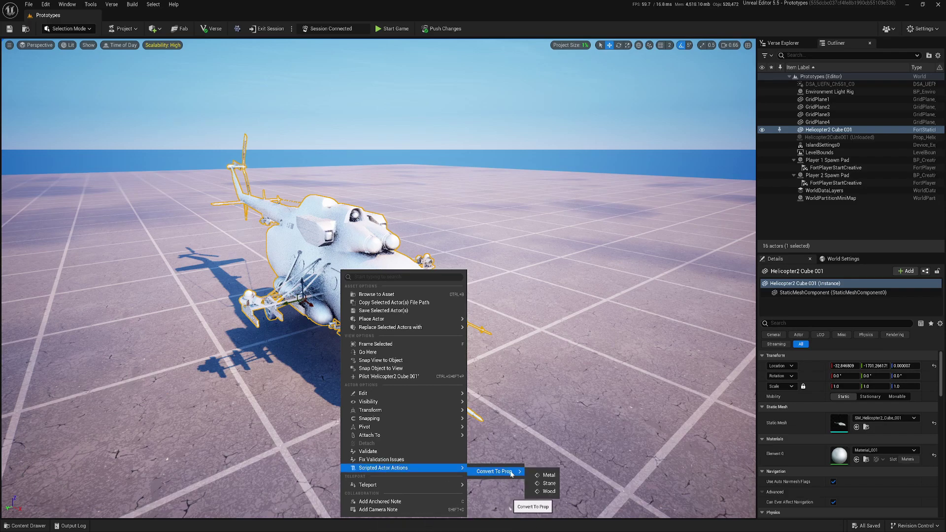
click(549, 483)
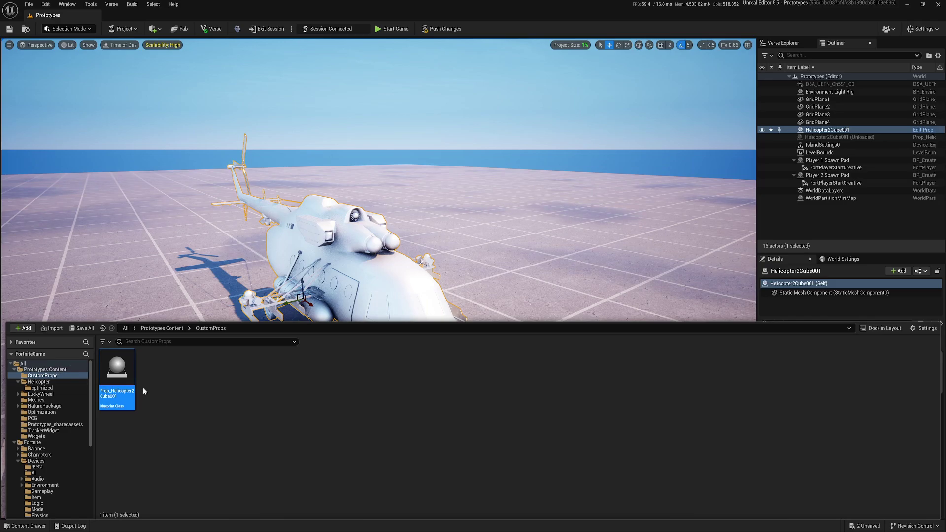
- Open Prop_Helicopter2Cube001 in the full Blueprint Editor, inspect its mesh and box components, and compile it
double_click(120, 371)
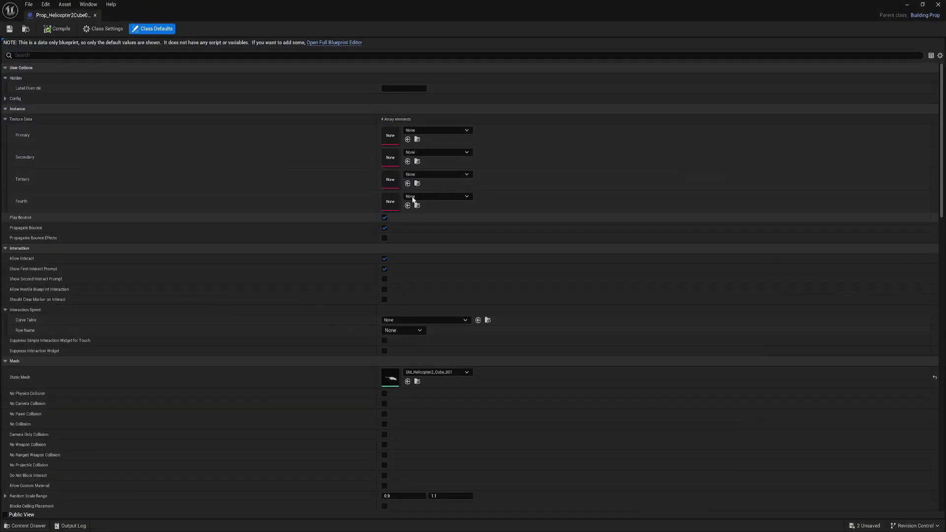
click(345, 43)
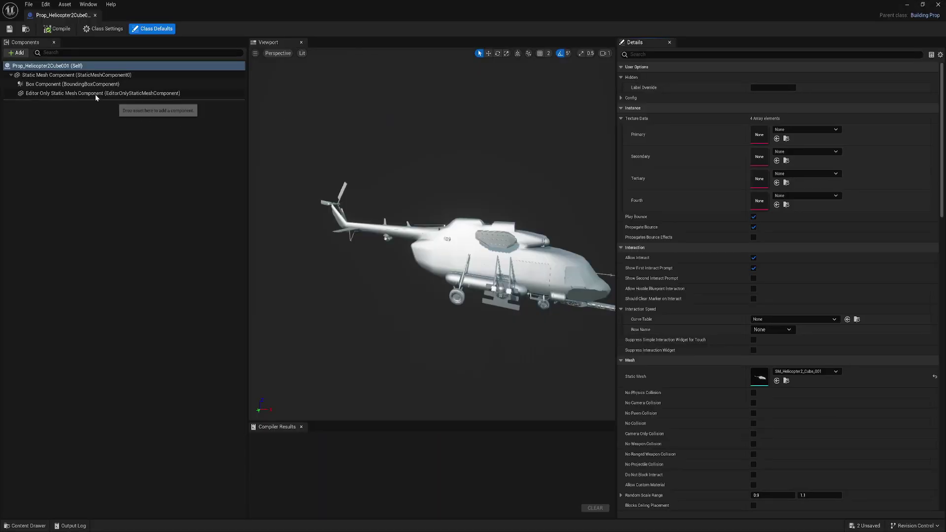
click(87, 75)
click(89, 84)
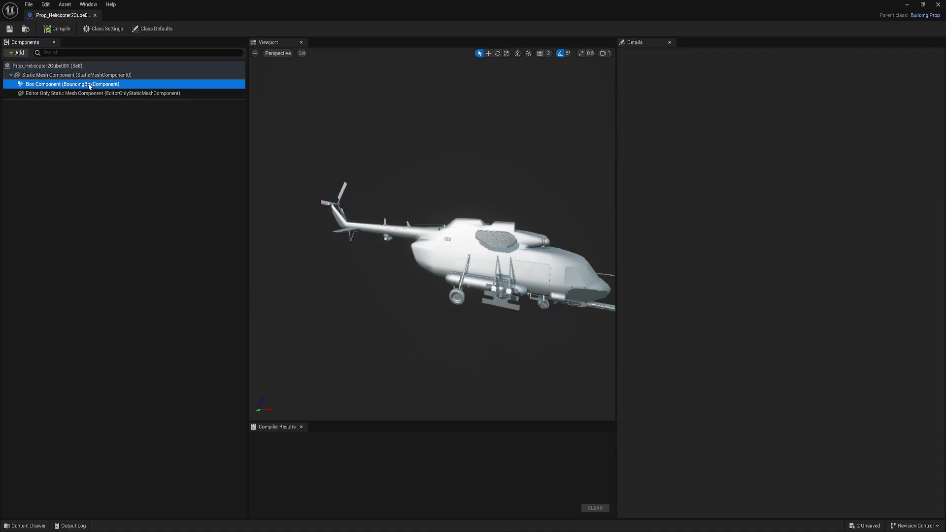
click(99, 93)
click(128, 148)
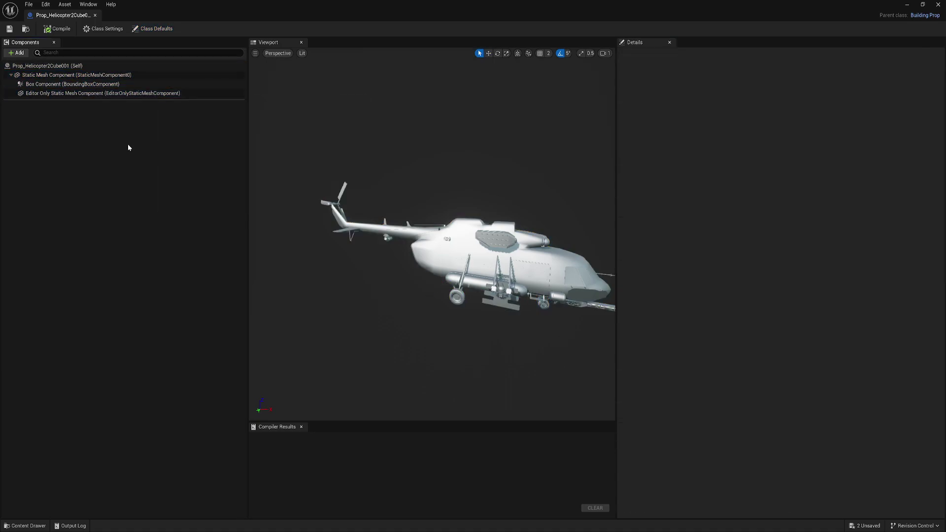
click(58, 28)
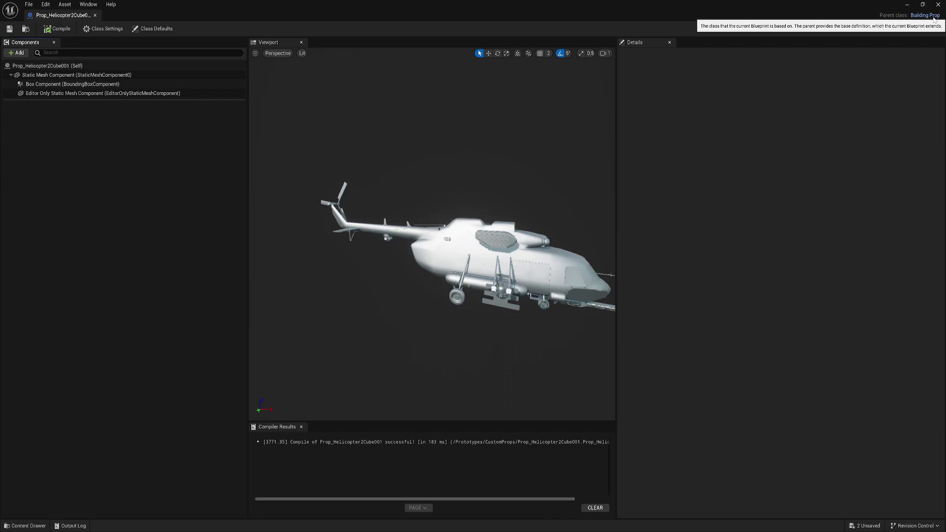
click(24, 526)
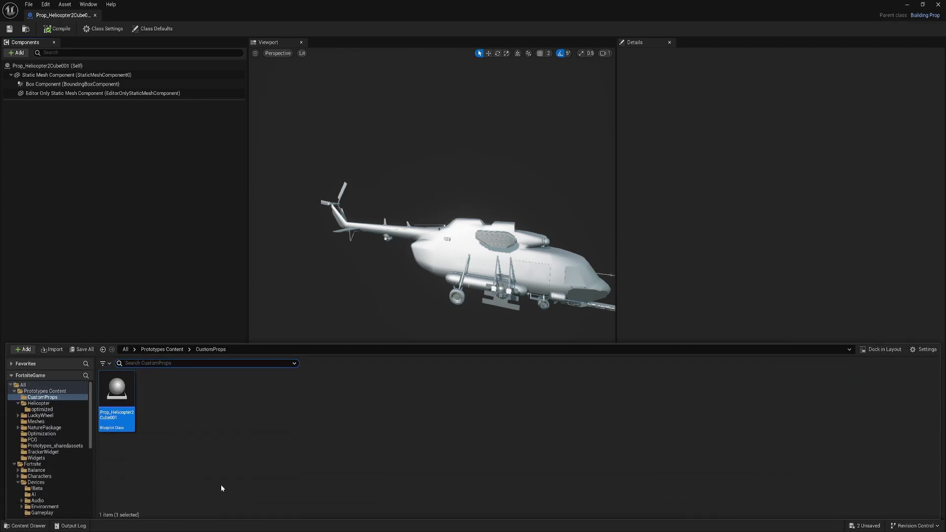
right_click(202, 417)
click(261, 222)
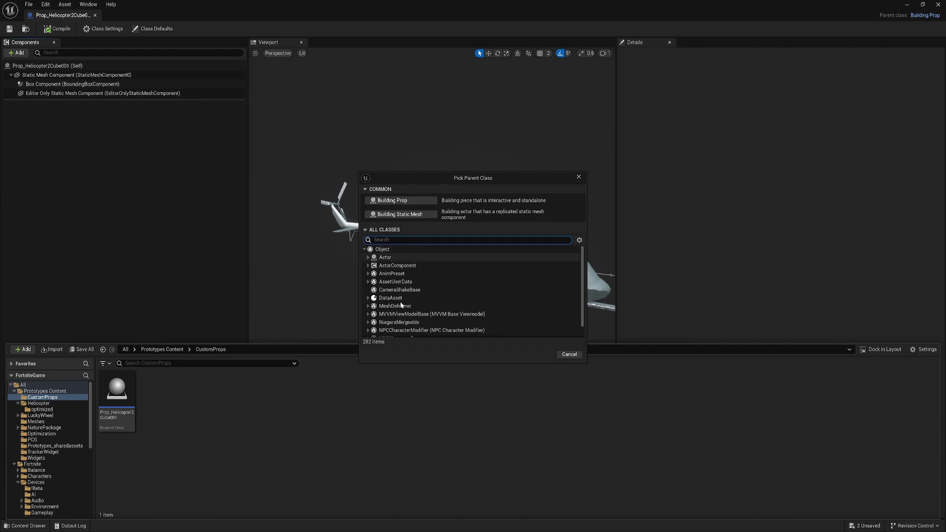
click(387, 259)
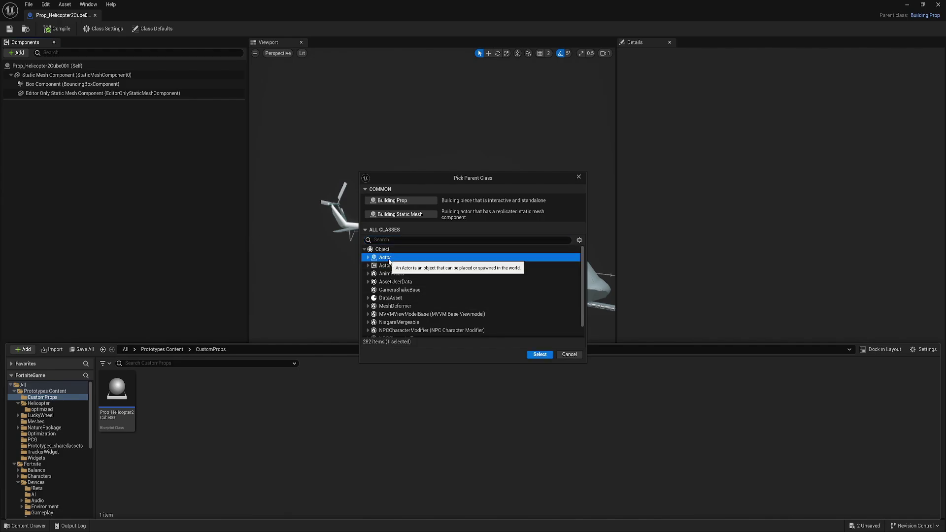
key(Up)
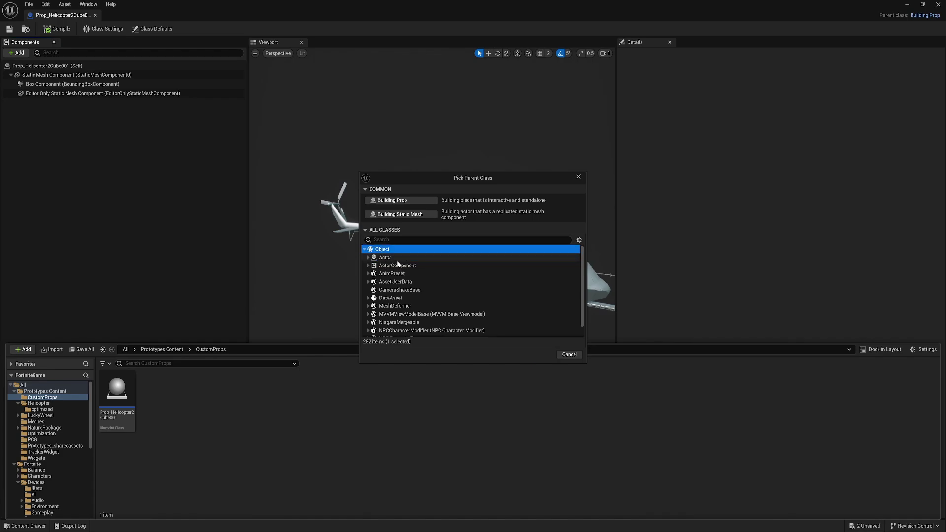
key(Down)
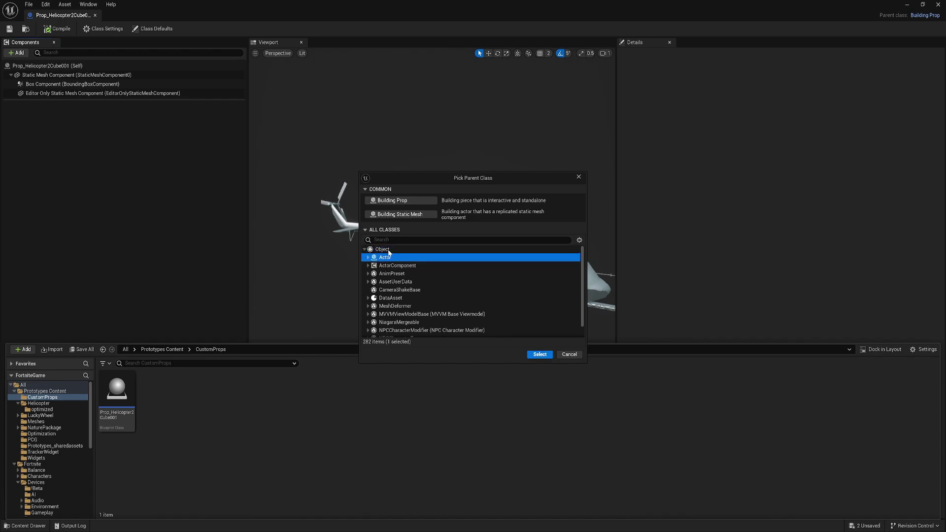
key(Up)
key(Down)
click(387, 251)
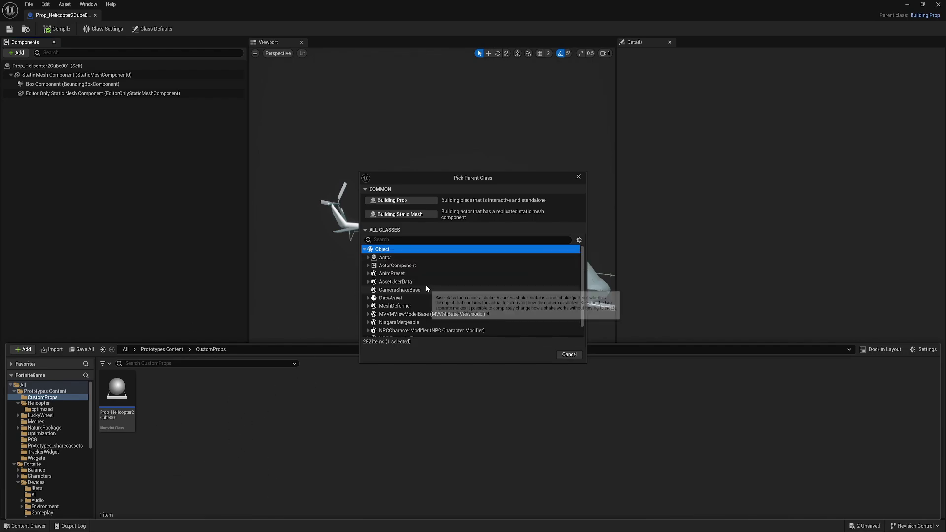
click(387, 259)
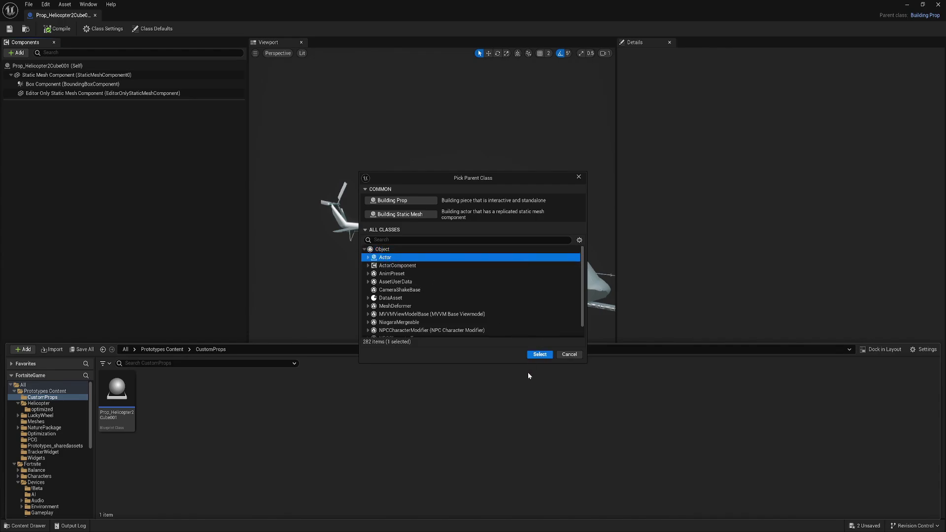
click(368, 257)
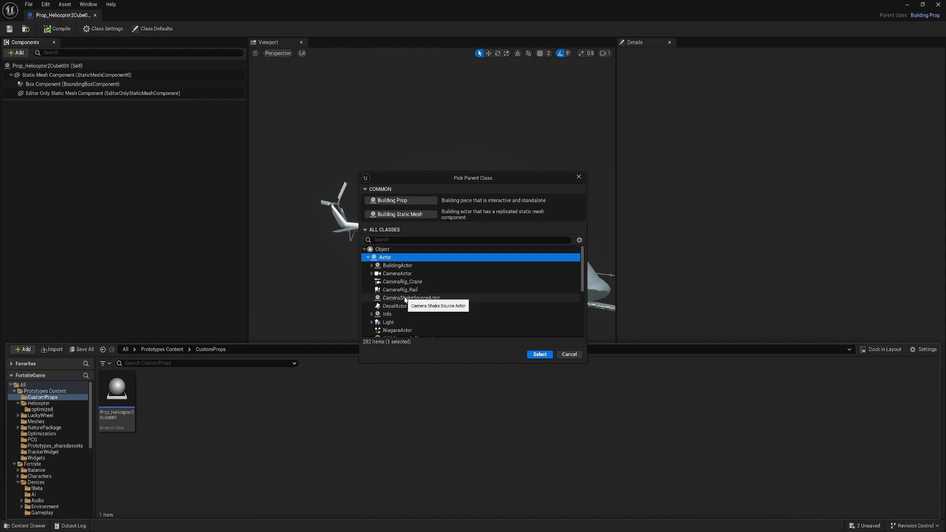
click(400, 266)
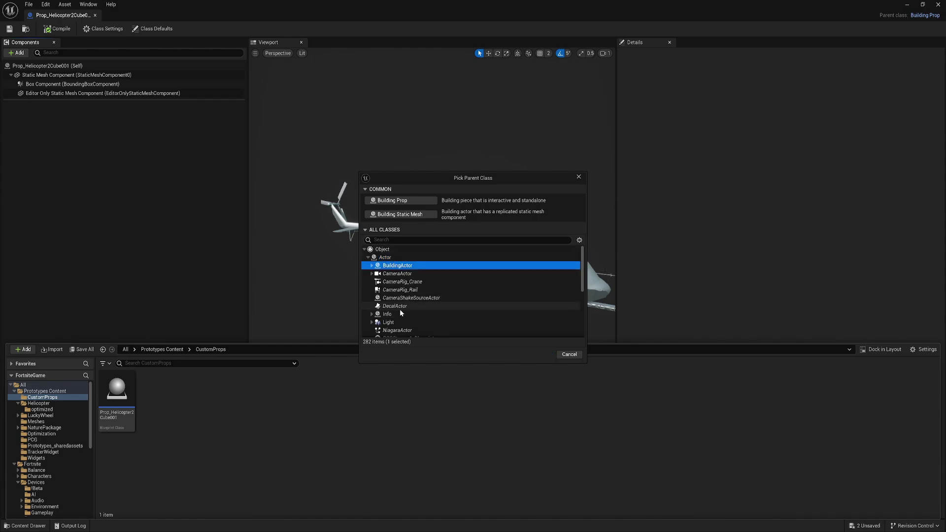
click(372, 266)
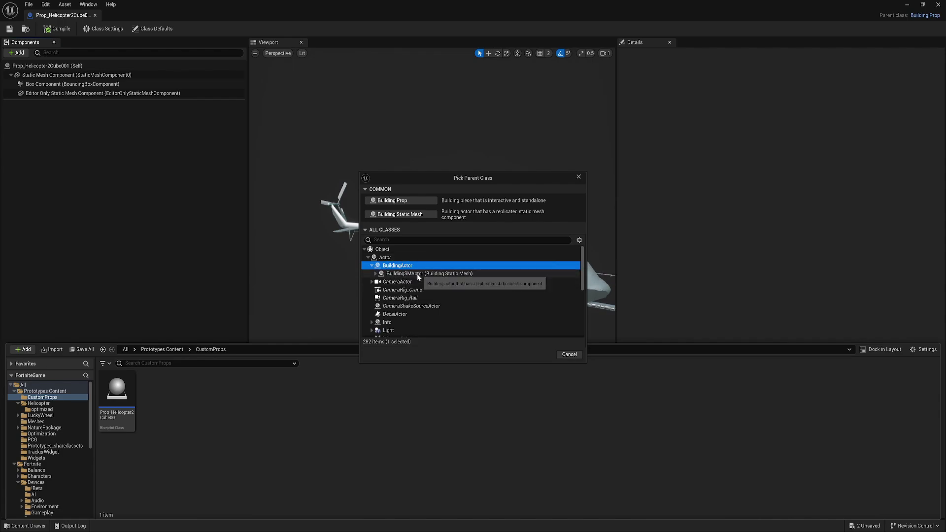
click(417, 274)
click(376, 273)
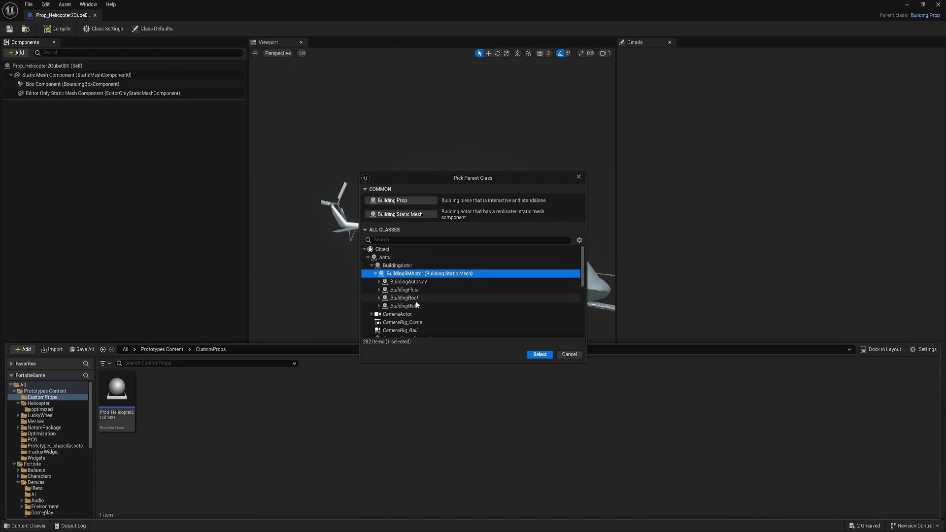
key(Down)
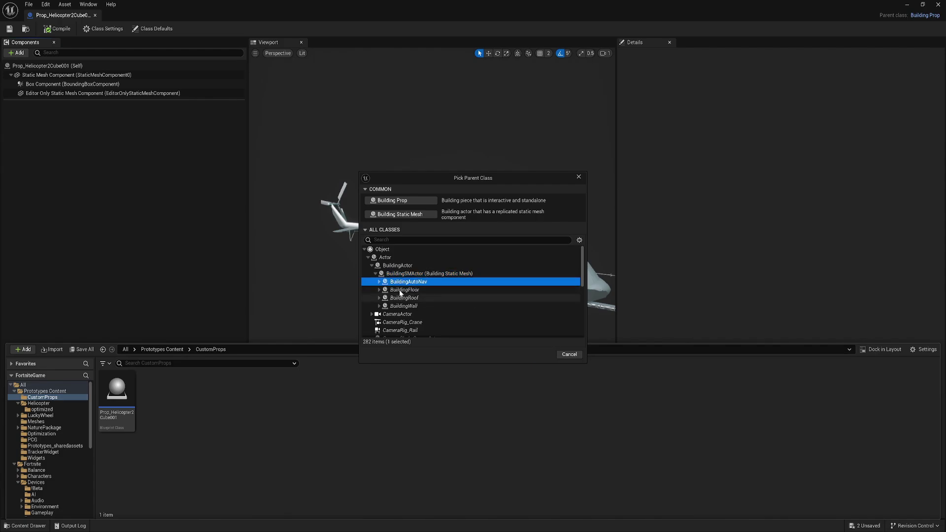
click(413, 291)
key(Right)
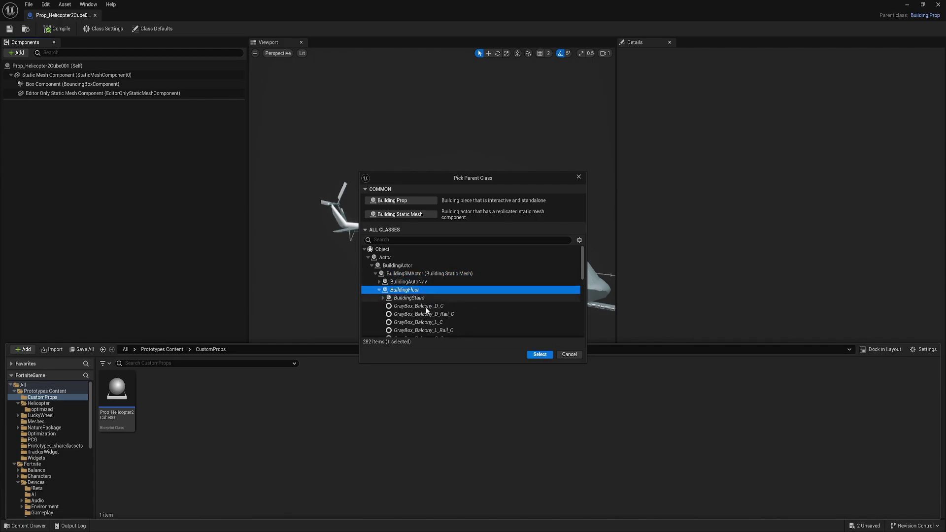
click(413, 298)
key(Right)
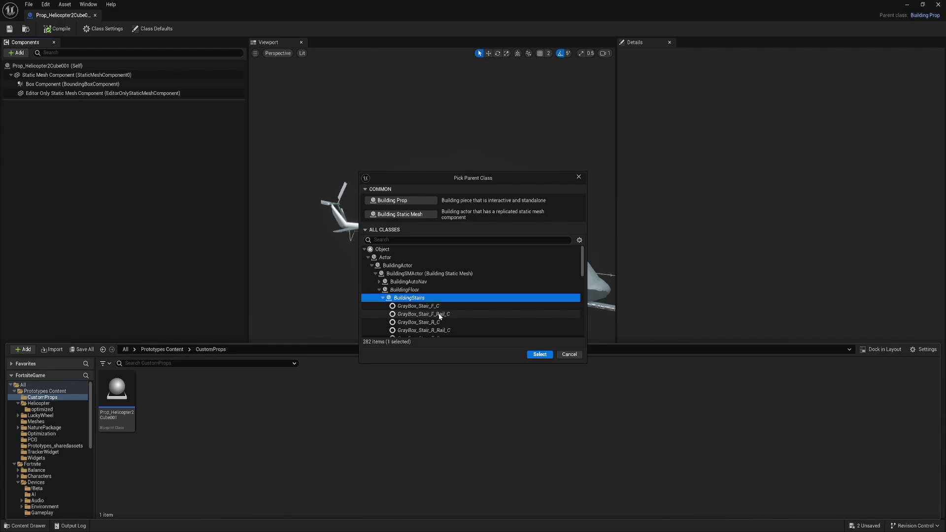
scroll(438, 312, down, 2)
scroll(437, 311, up, 2)
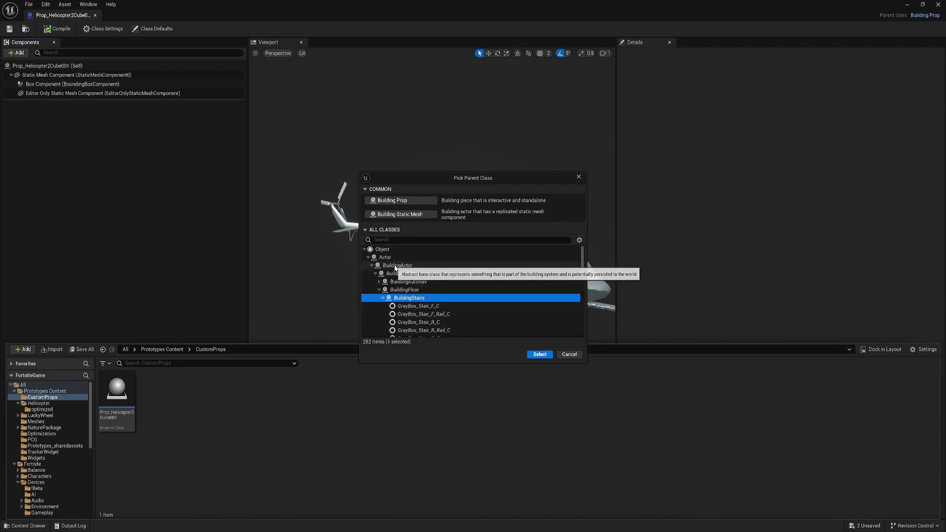
click(386, 258)
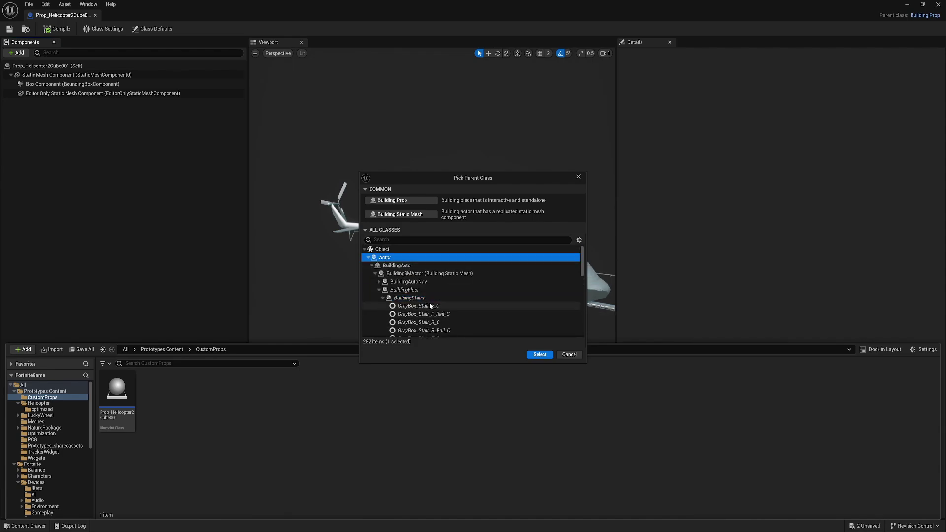
click(569, 355)
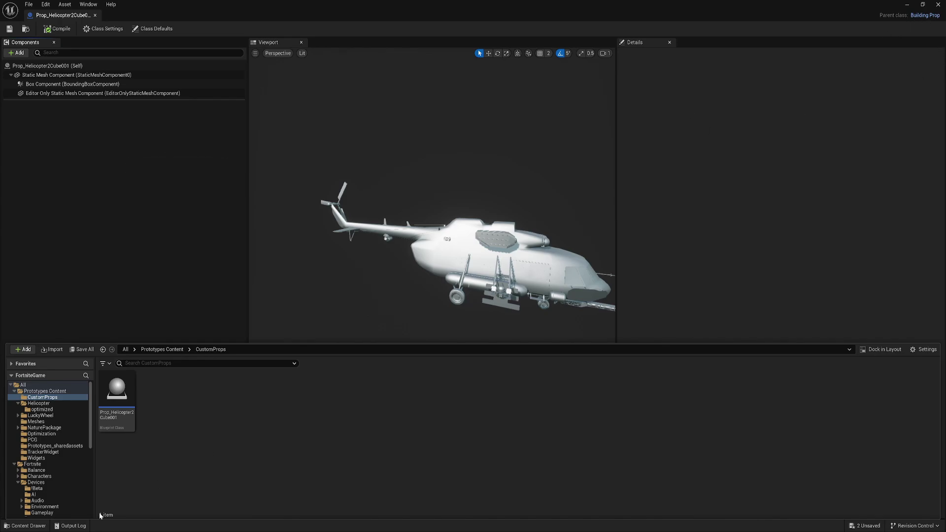
- Reparent the helicopter blueprint to Actor in Class Settings and save it
click(29, 525)
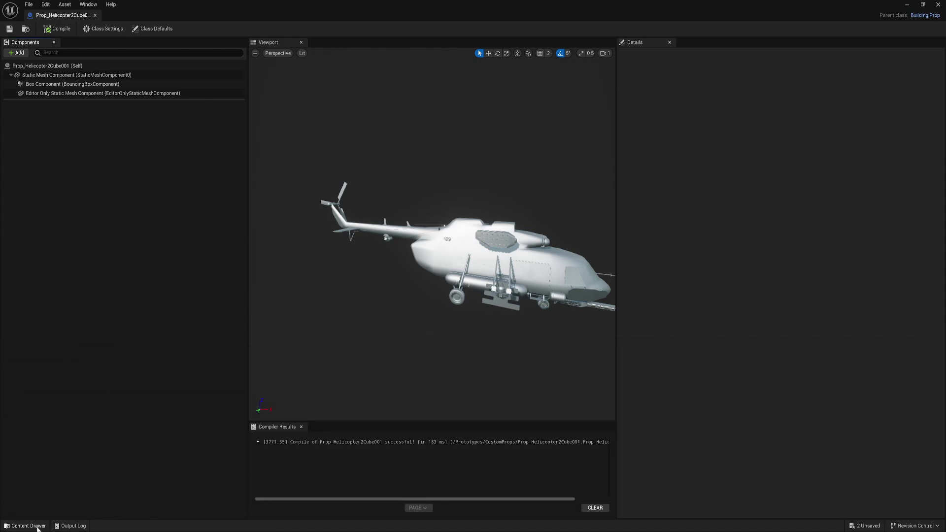
click(38, 526)
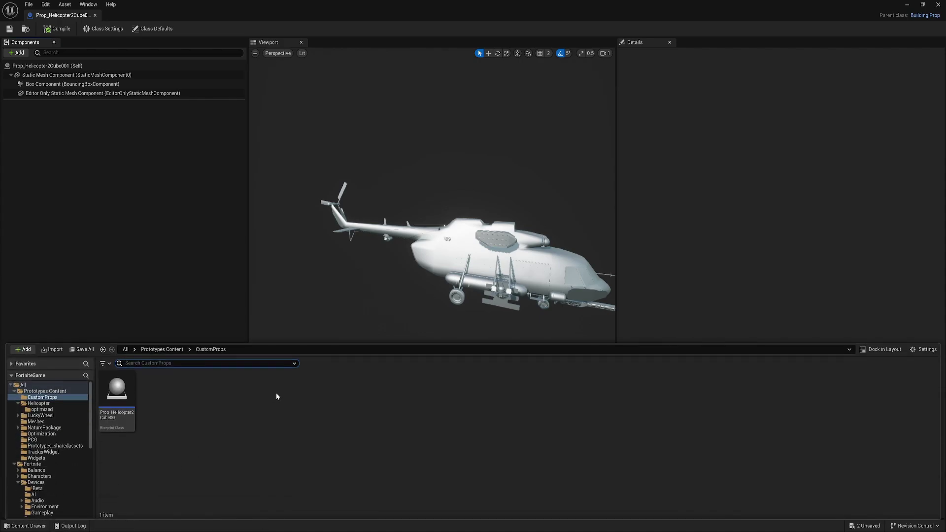
click(256, 422)
click(164, 285)
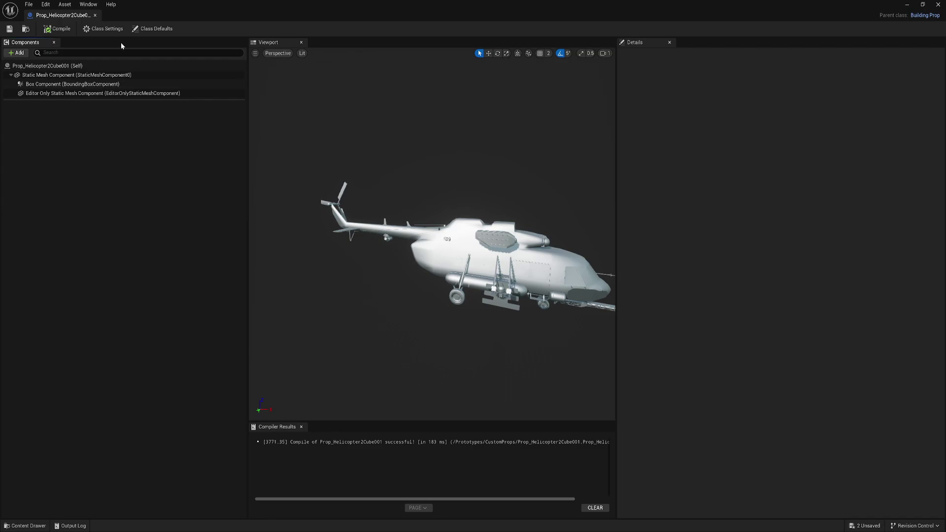
click(104, 28)
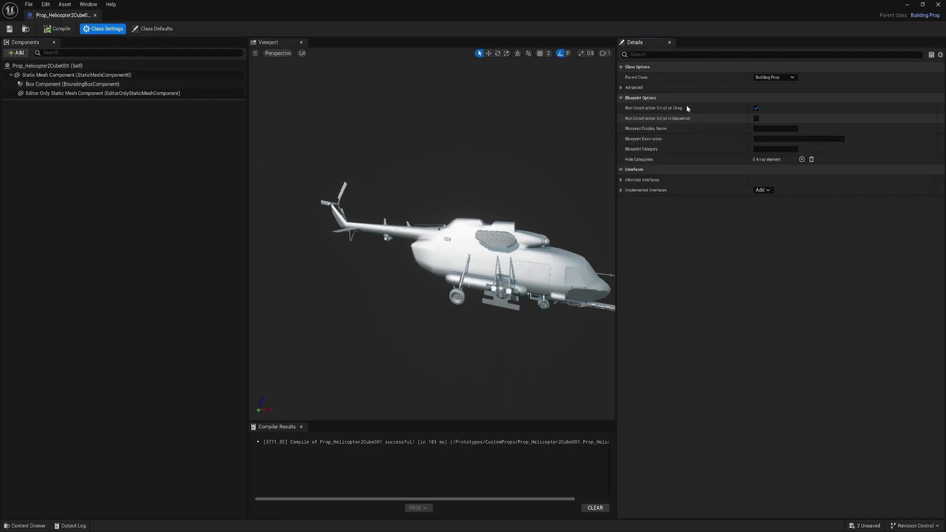
click(776, 78)
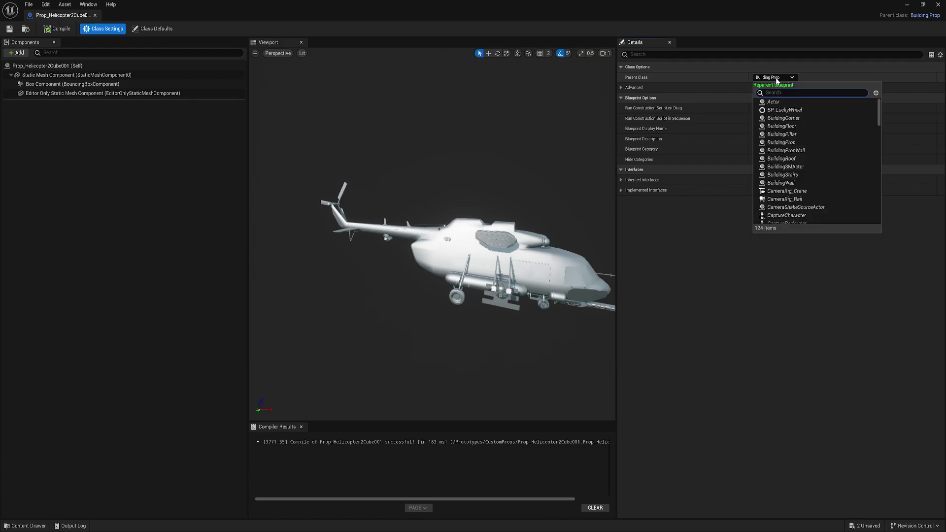
click(768, 105)
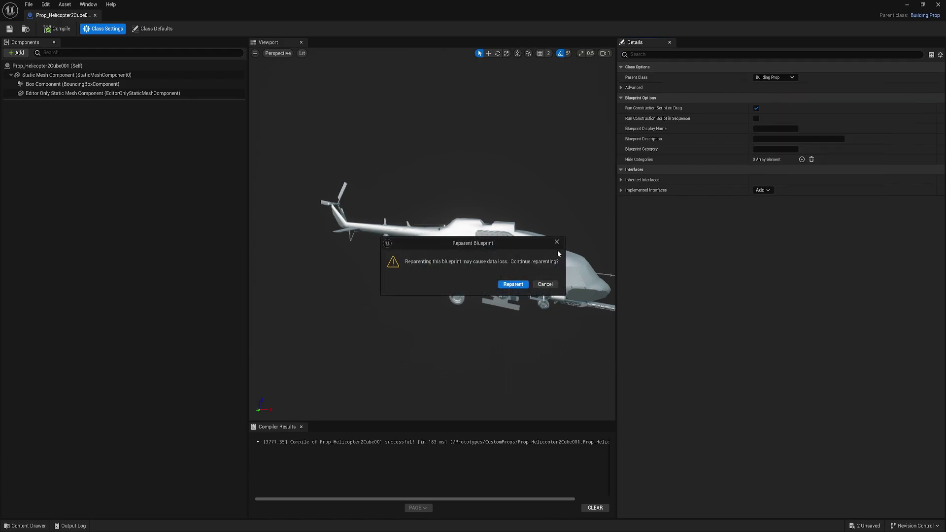
click(522, 285)
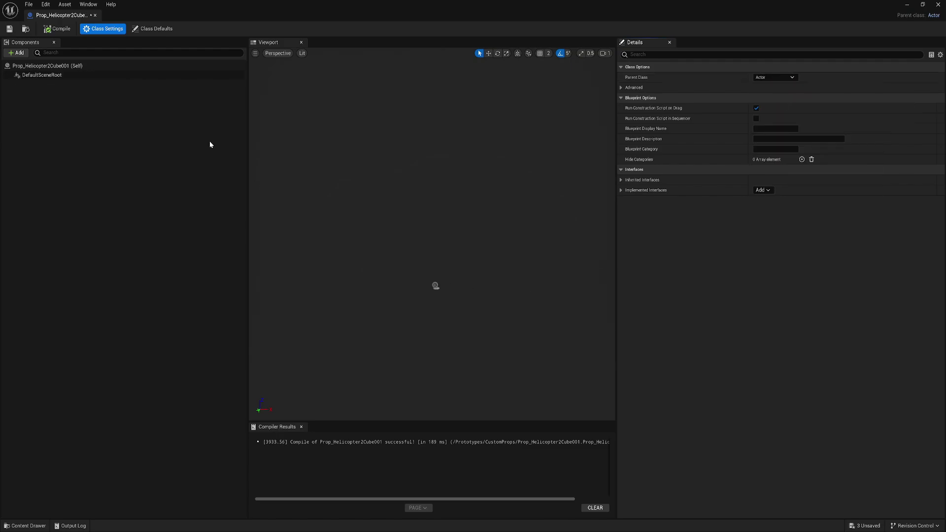
click(9, 29)
- Add SM_Helicopter2_Cube_001 from the optimized folder as a component, then compile and save
click(26, 526)
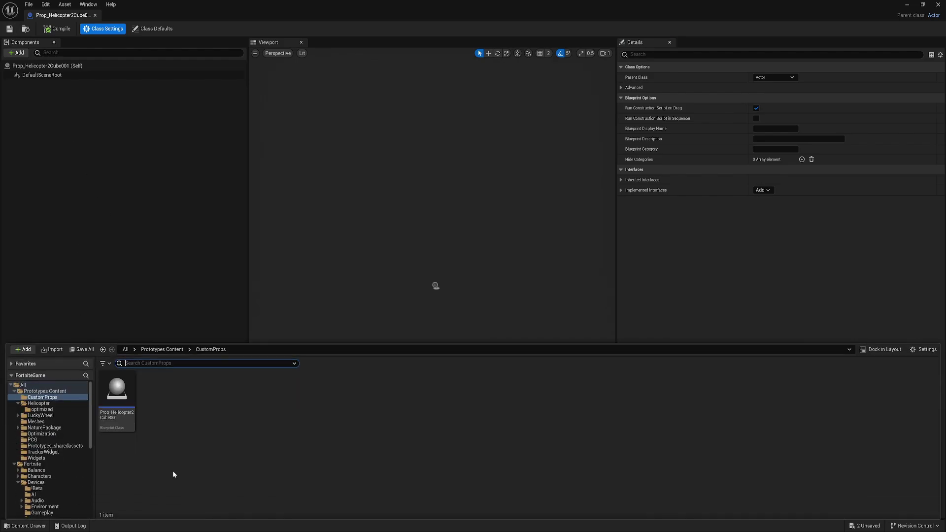
click(42, 410)
drag(155, 401, 101, 223)
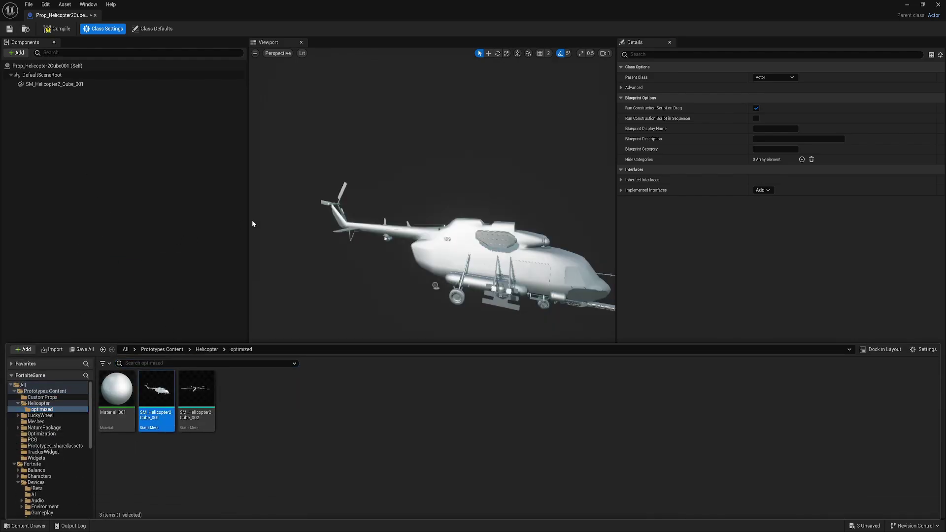
click(57, 28)
click(9, 29)
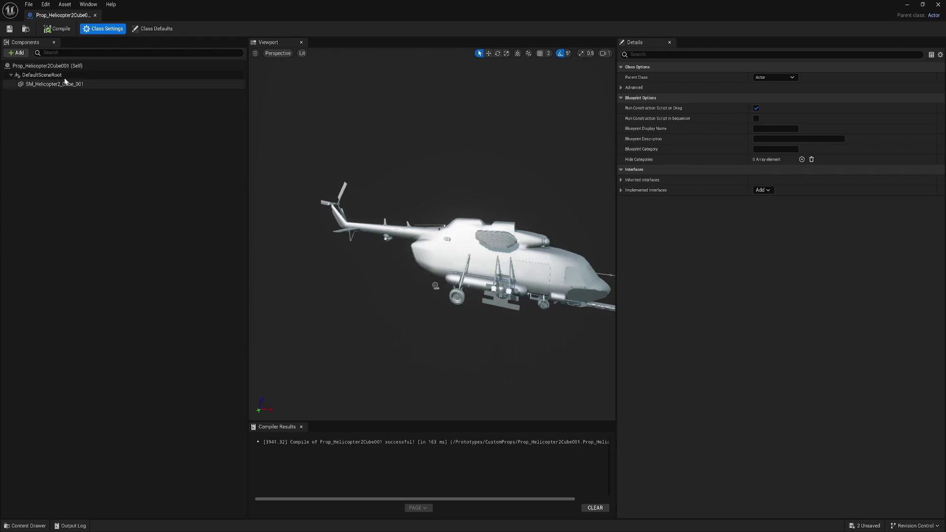
- Show the helicopter blueprint's Class Defaults in the Details panel
click(74, 66)
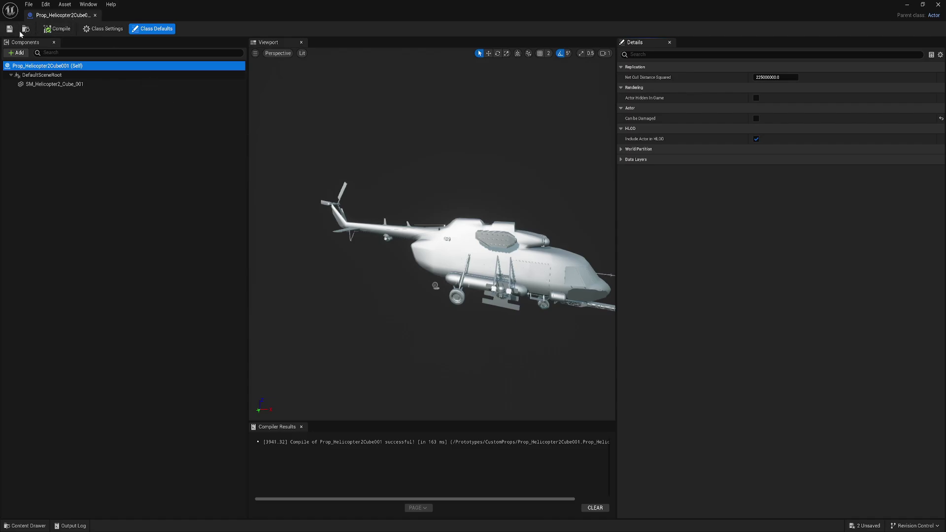
- Close the blueprint, save all changes and push them to the session
click(95, 15)
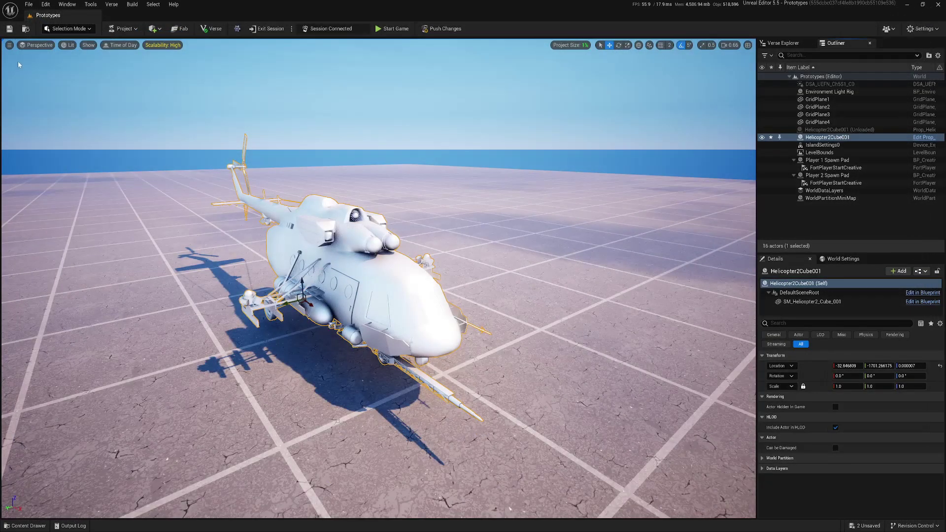
click(9, 29)
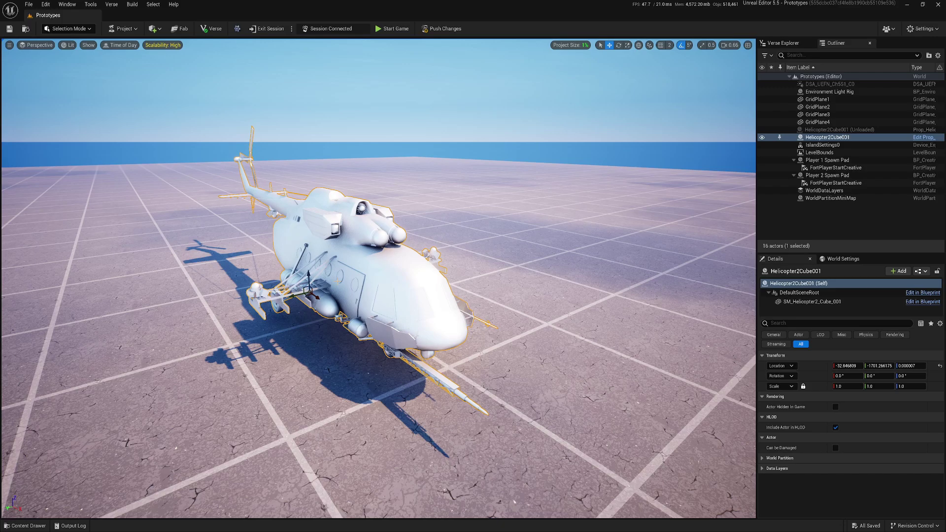
click(442, 29)
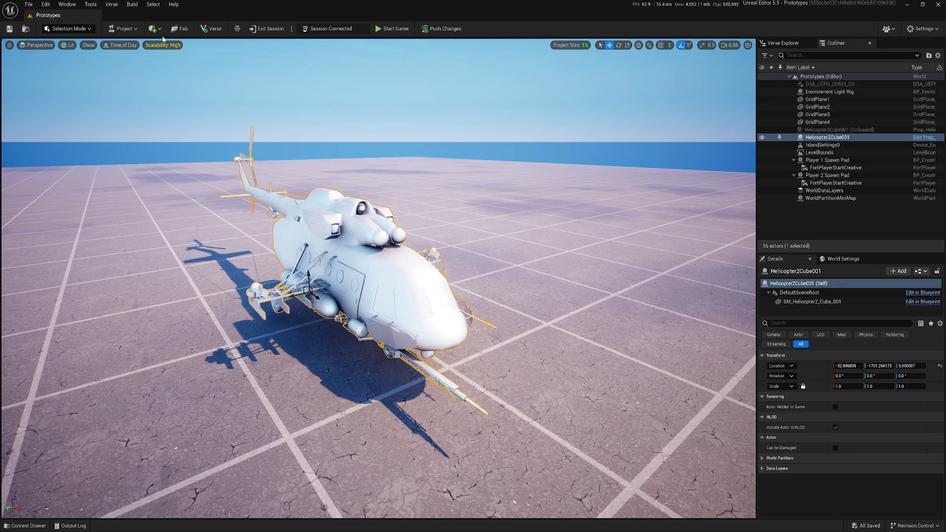
- Calculate project memory, reviewing the per-actor rows at 1,171 / 100,000, then close the log
click(124, 28)
click(153, 108)
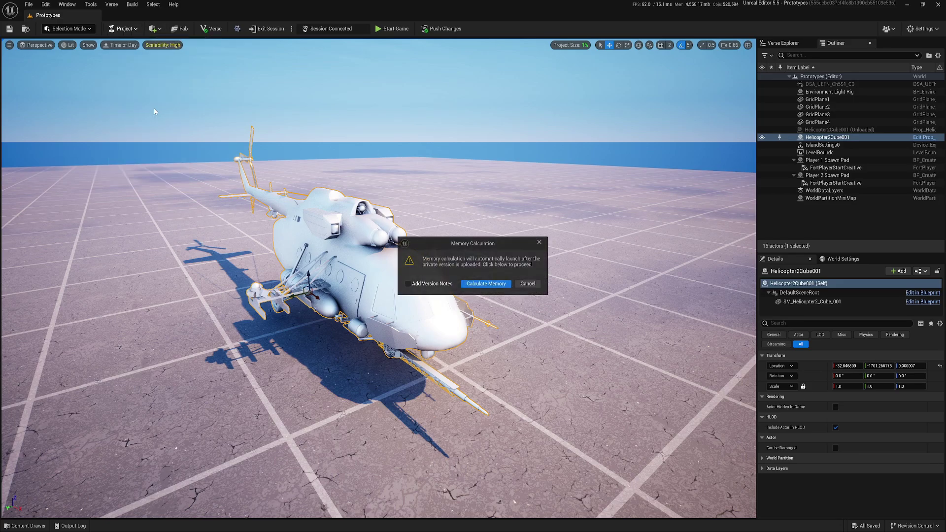
click(486, 283)
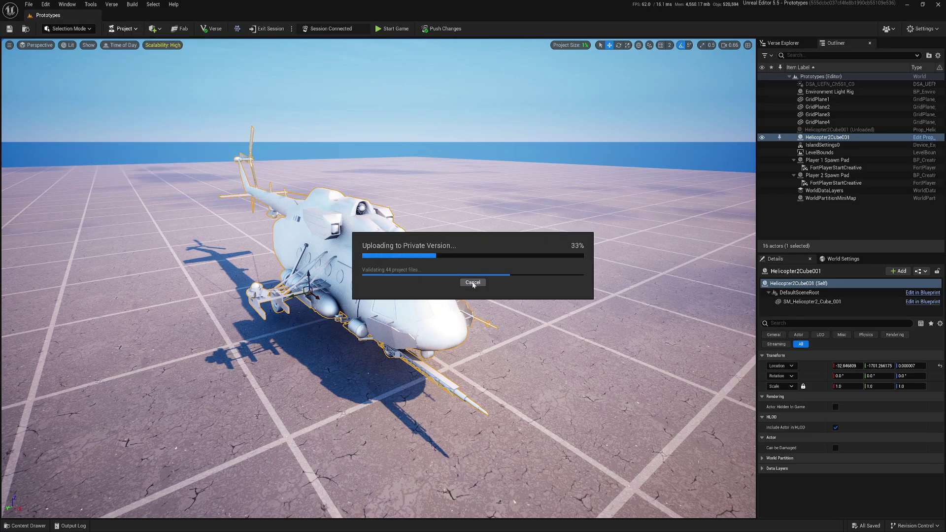
click(590, 290)
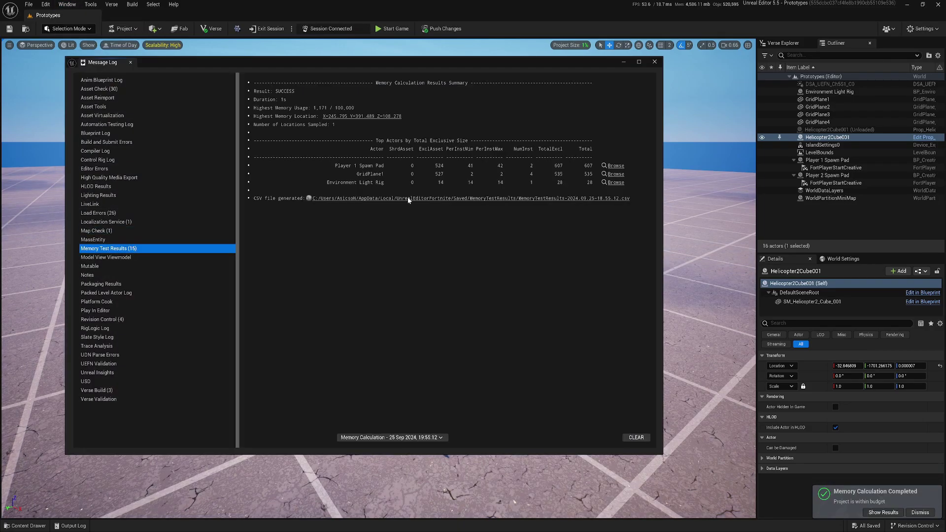
click(374, 166)
click(378, 183)
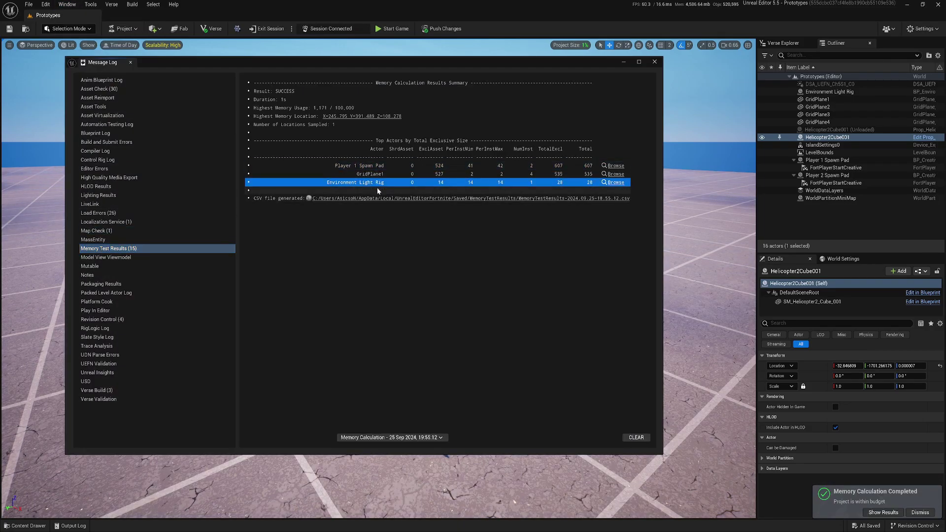
click(375, 174)
click(374, 166)
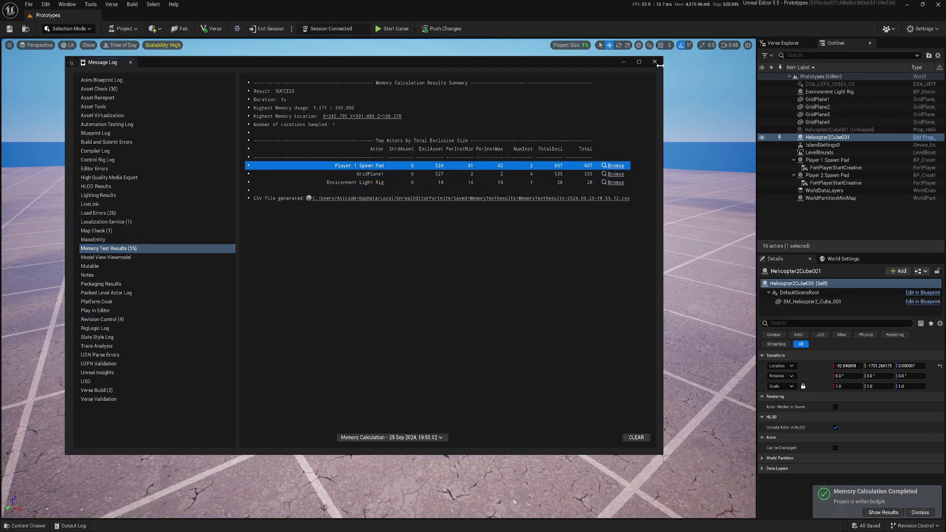
click(655, 62)
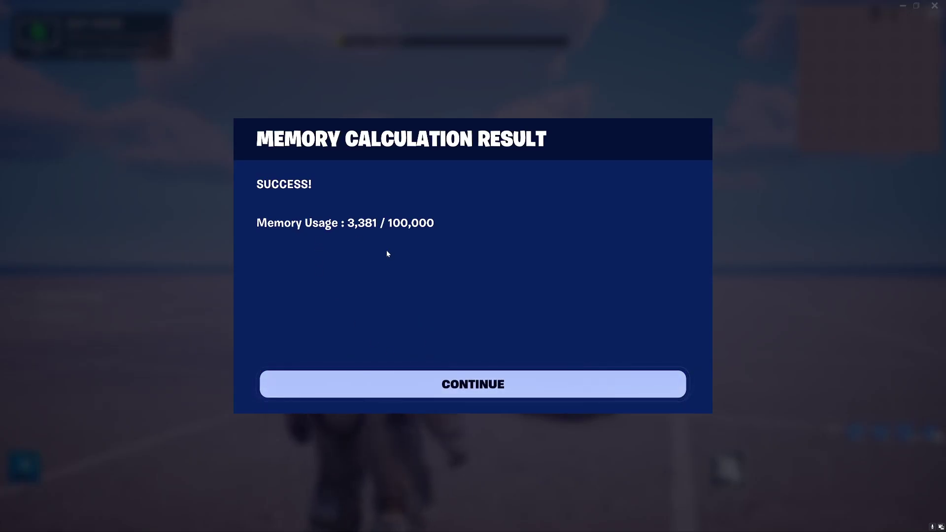
- Continue past the memory result, walk the character to the helicopter, and return to UEFN
click(472, 385)
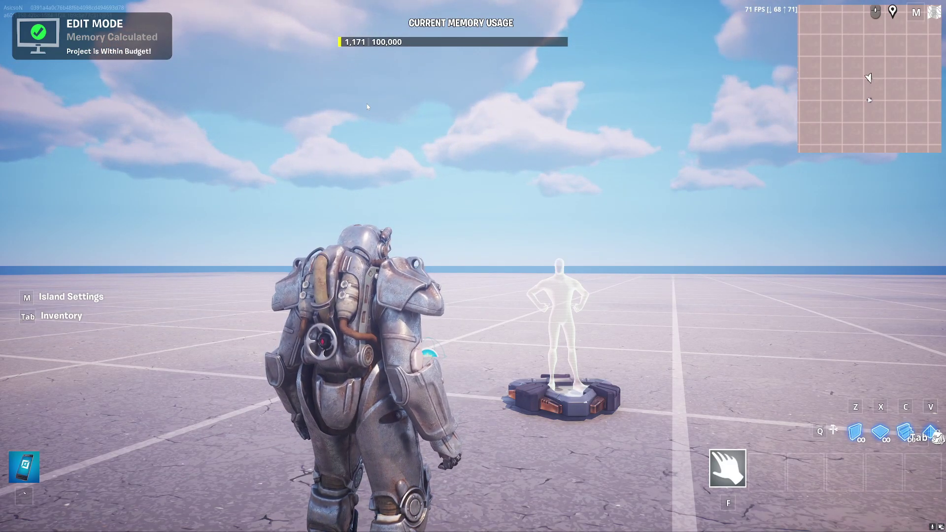
key(d)
key(w)
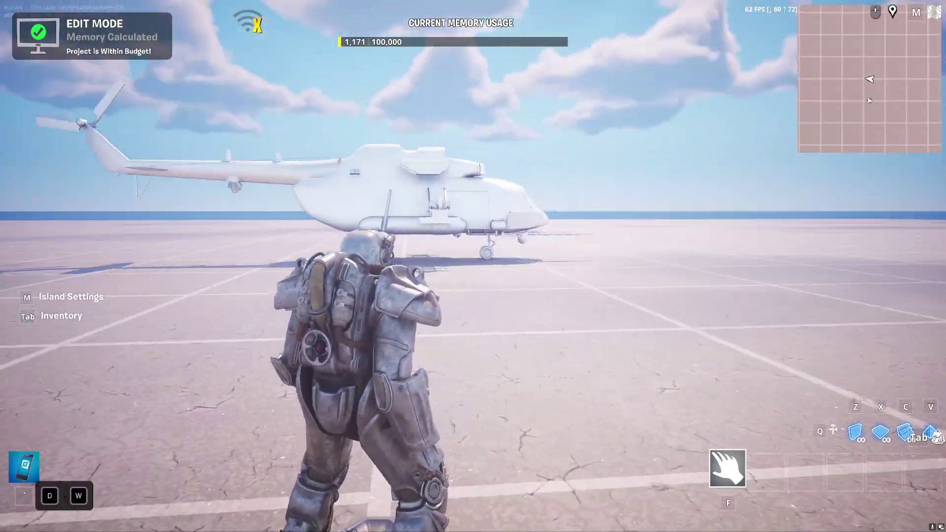
key(w)
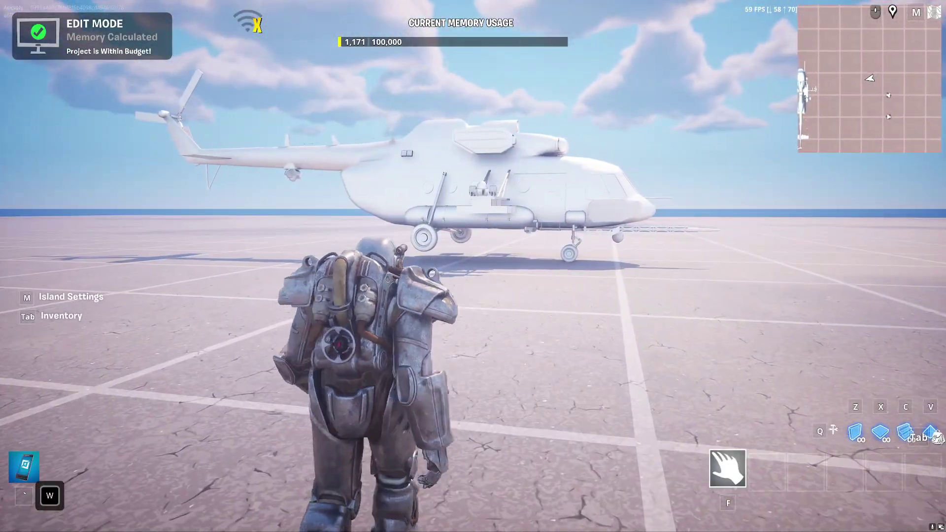
key(w)
key(alt+Tab)
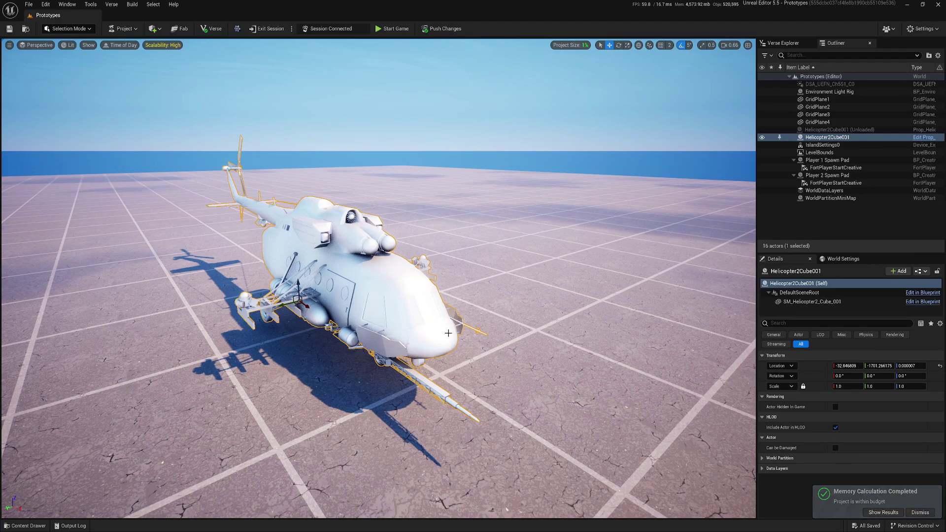
- Fly the viewport camera back from the helicopter for a wider view of the grid
right_drag(448, 333, 443, 337)
key(w)
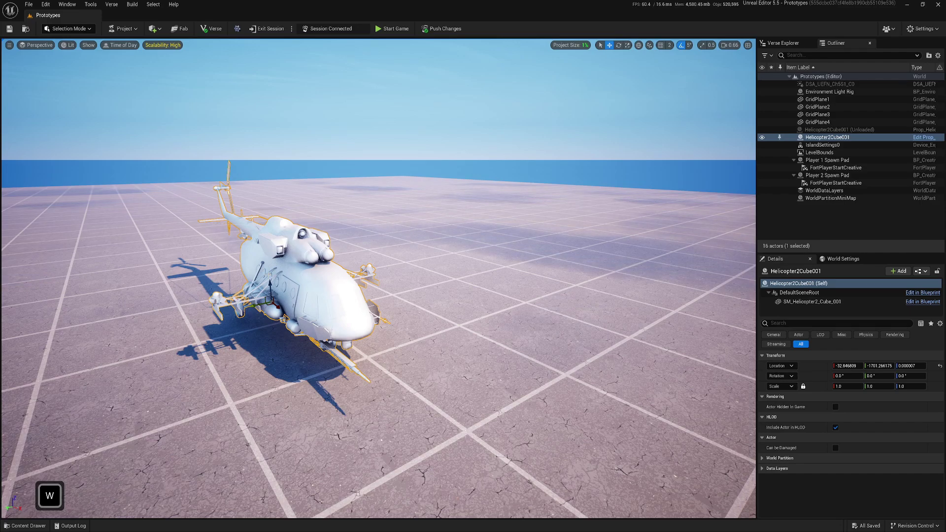